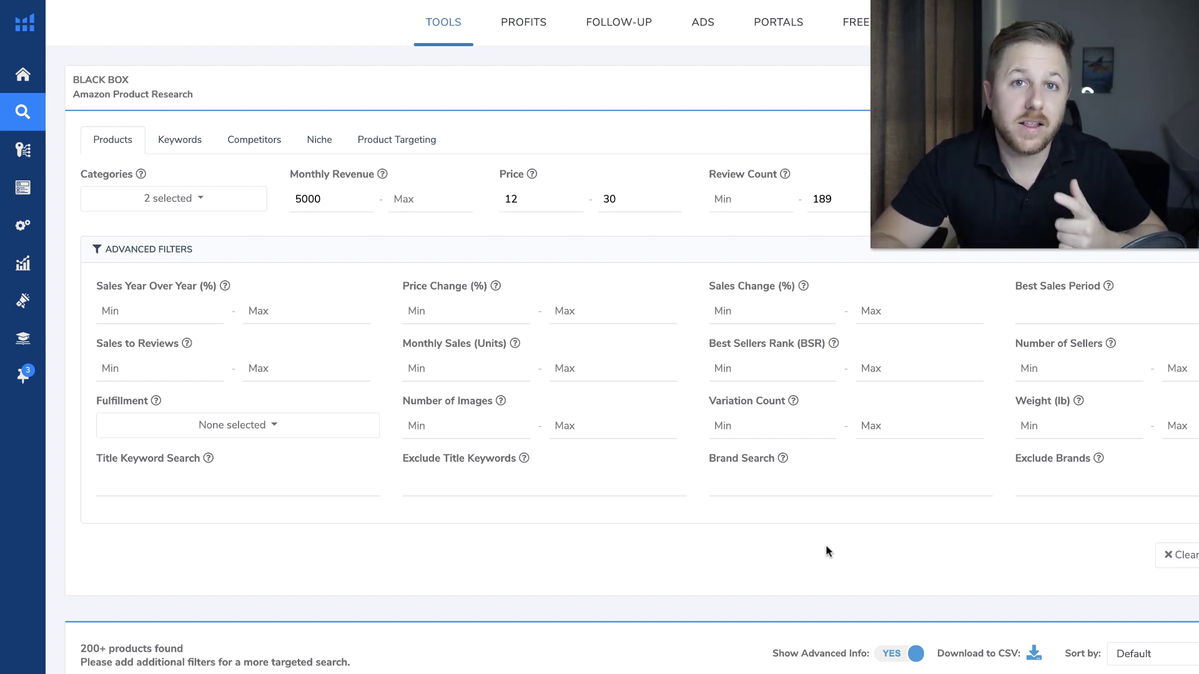
pyautogui.click(200, 209)
pyautogui.click(196, 198)
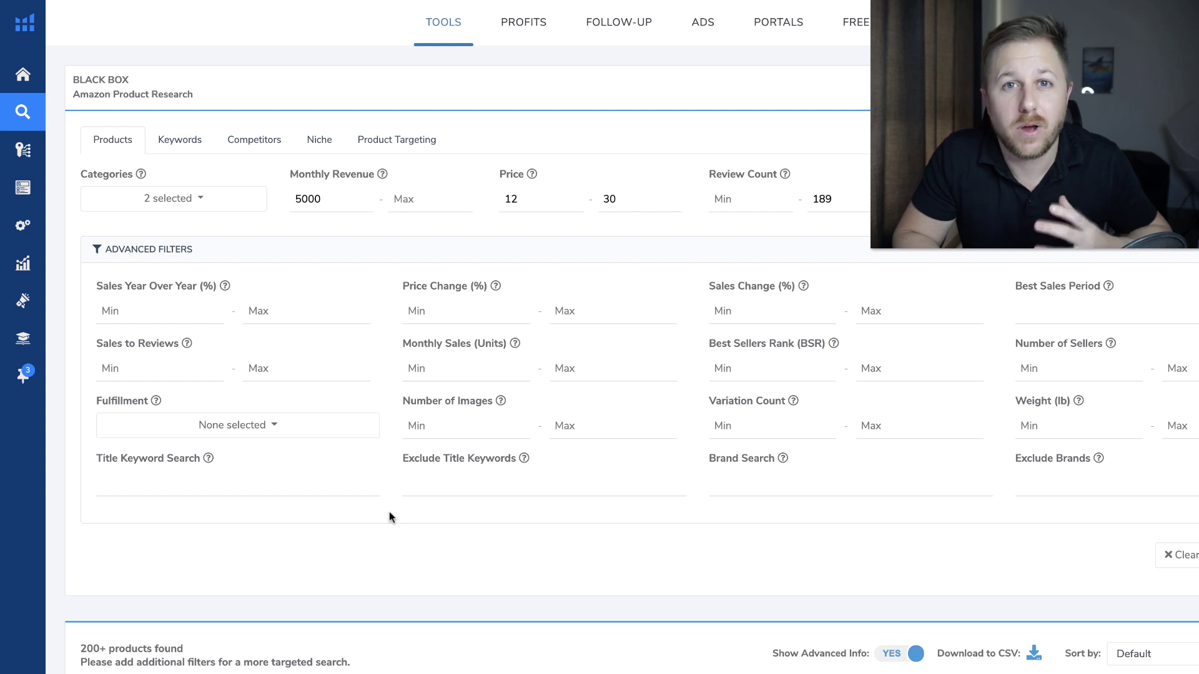
# Exclude the title keywords "christmas iphone ornament bed sheets pillow" and the brand "apple" from the product research filters
pyautogui.click(425, 487)
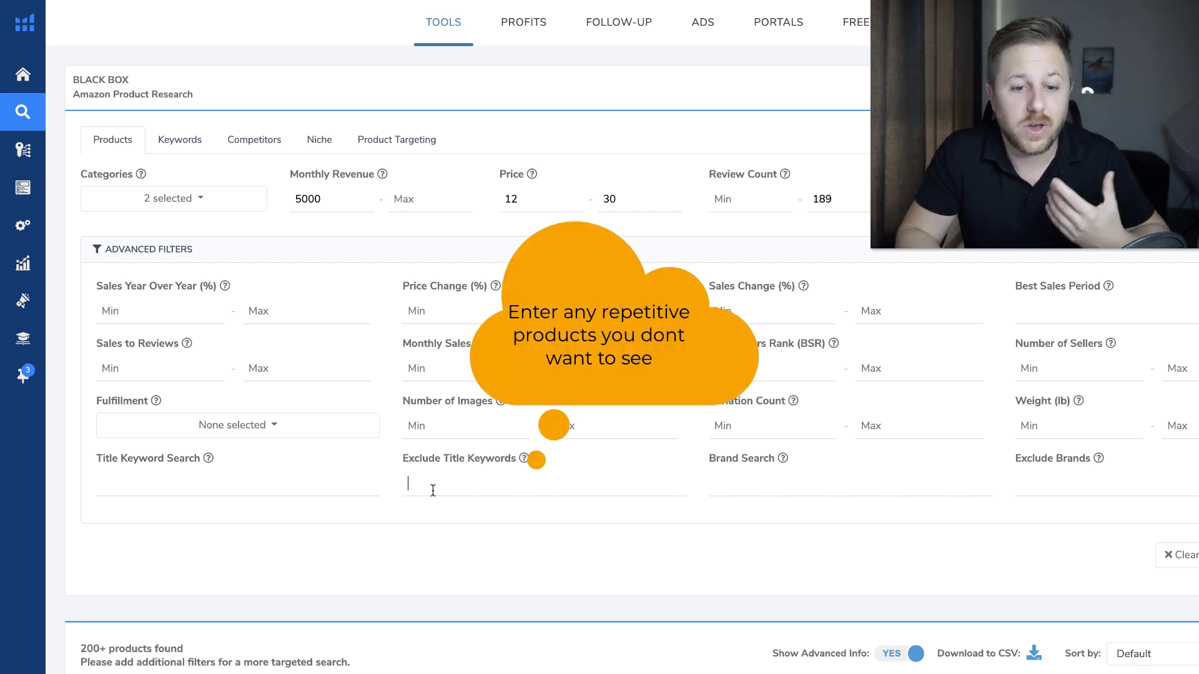
pyautogui.write('christmas ')
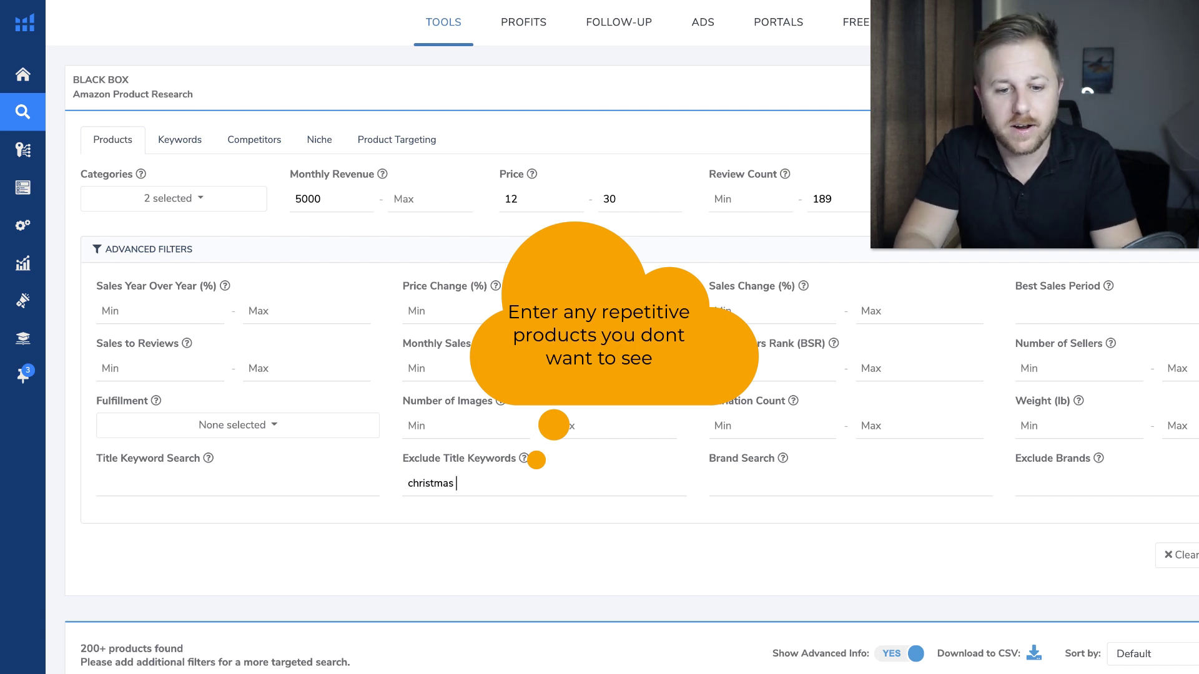
pyautogui.write('iphone ornament')
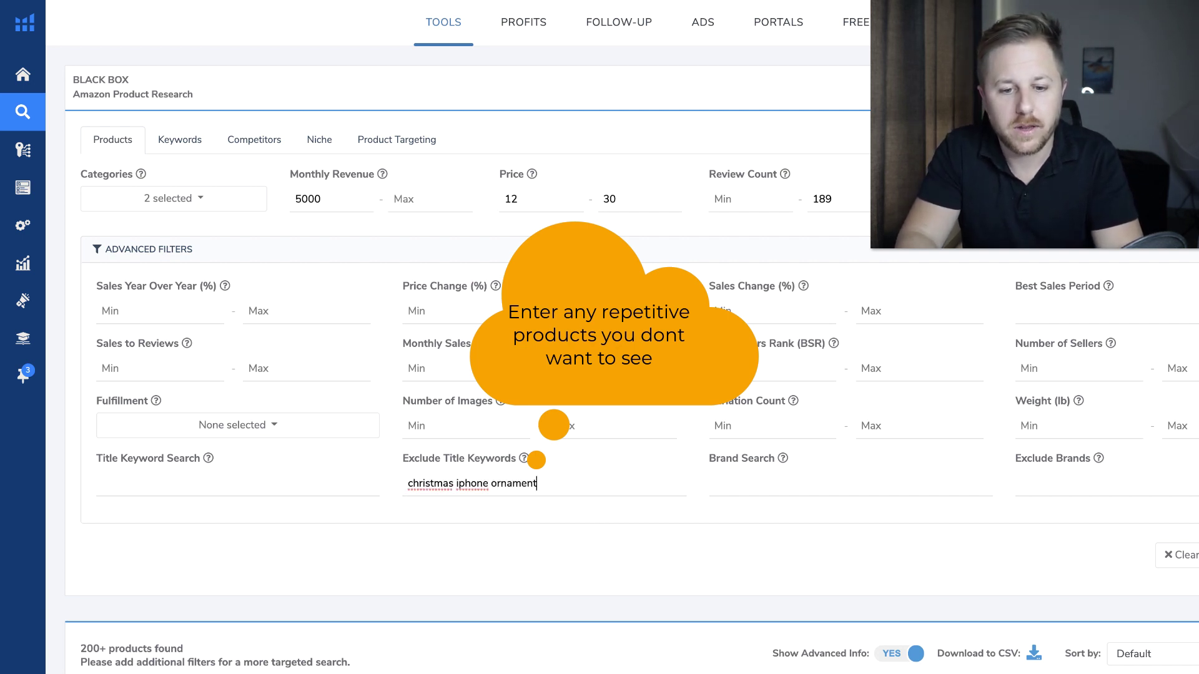
pyautogui.write(' bed sheets pi')
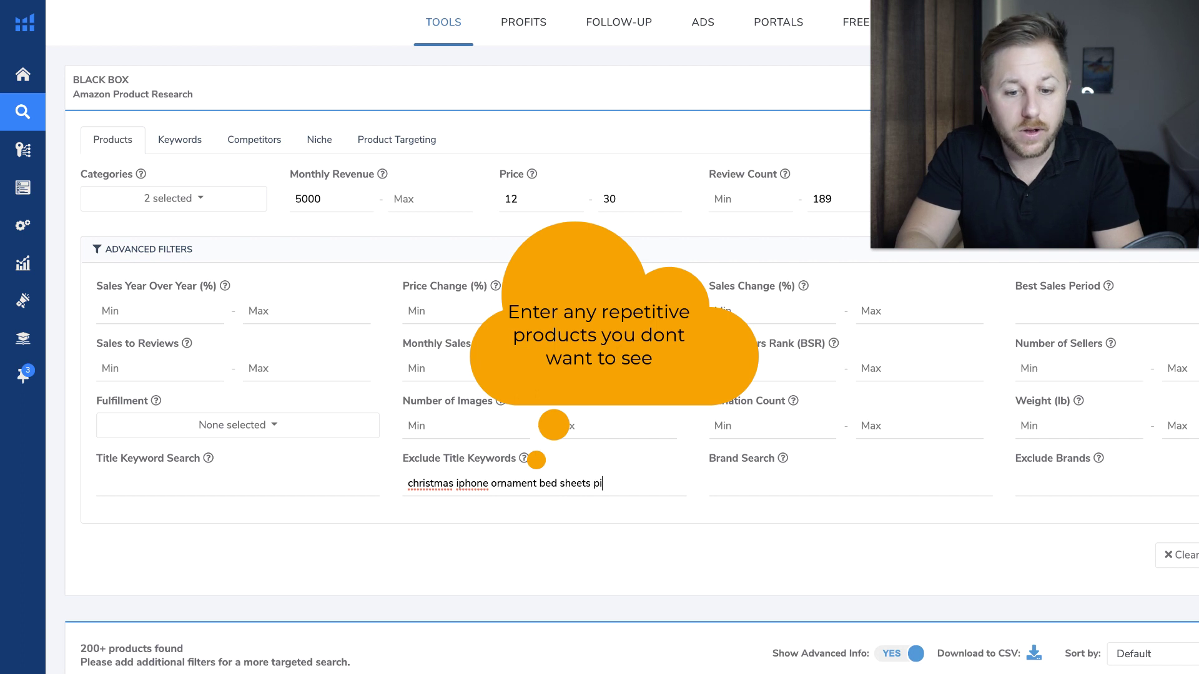
pyautogui.write('llow')
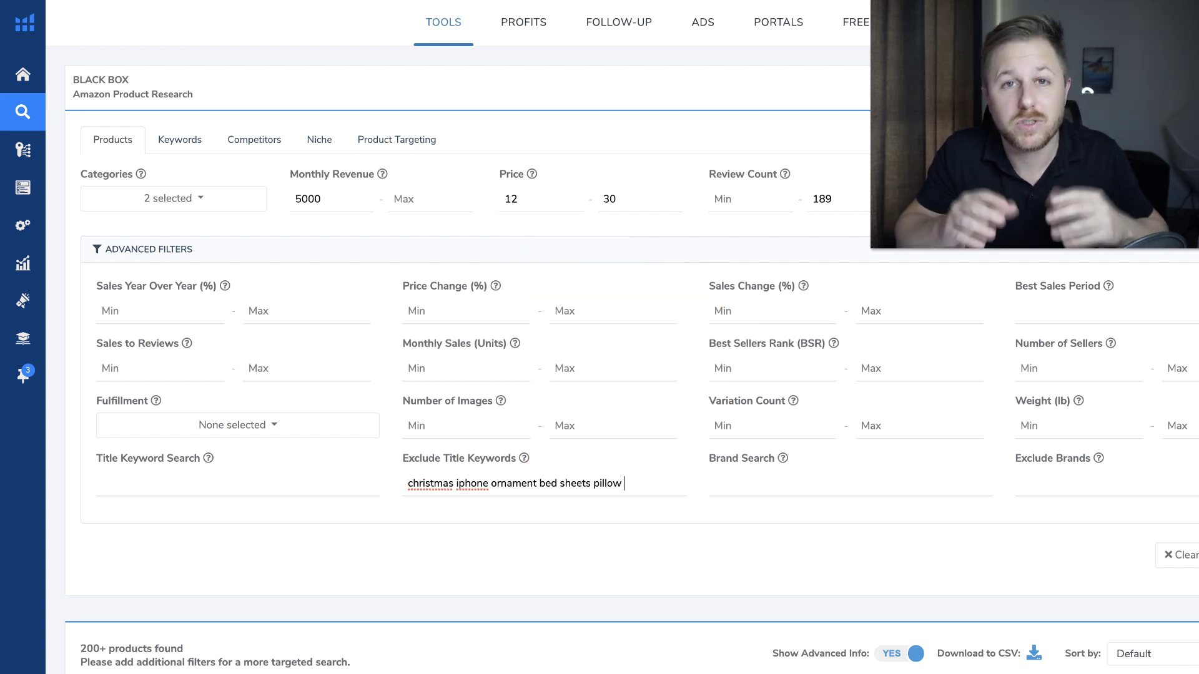
pyautogui.click(1109, 483)
pyautogui.write('apple')
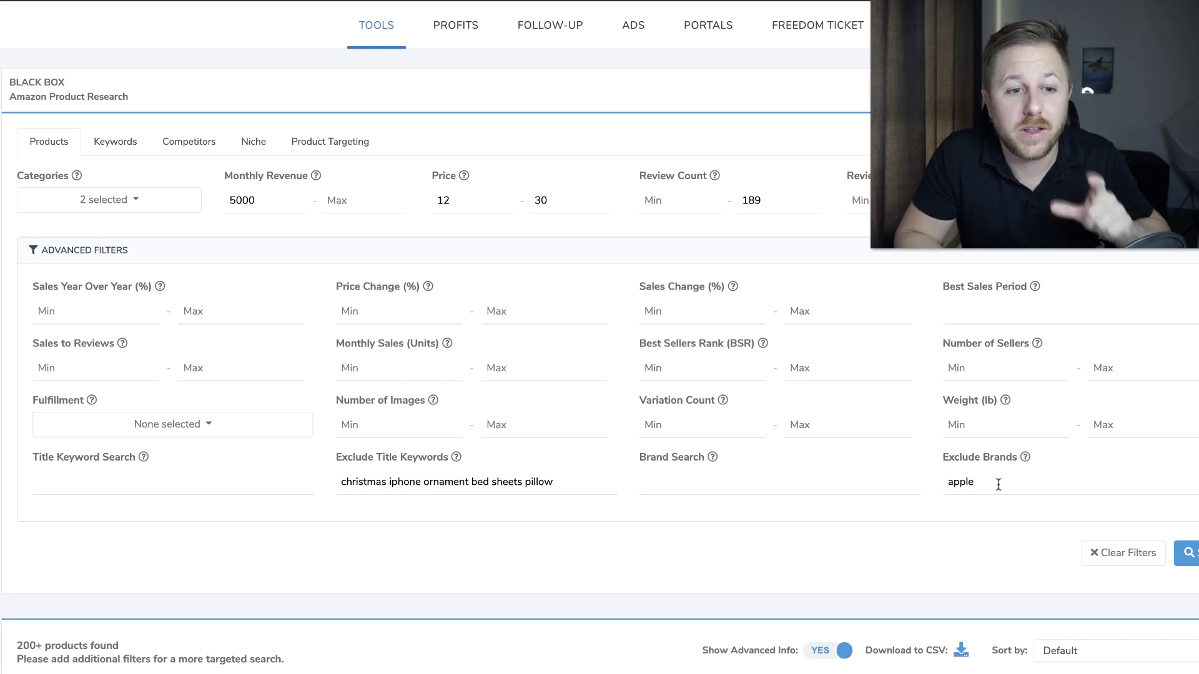
# Switch to keyword research and set the minimum search volume to 10000 and the minimum word count to 2
pyautogui.click(115, 150)
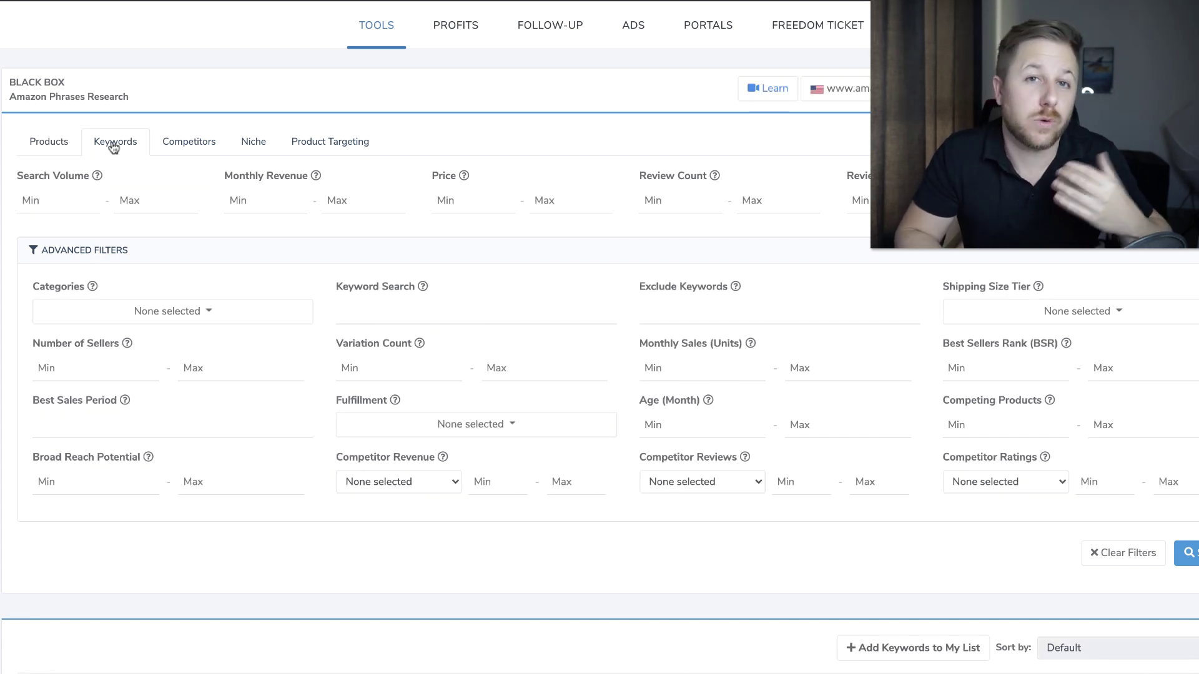
pyautogui.click(66, 201)
pyautogui.write('100')
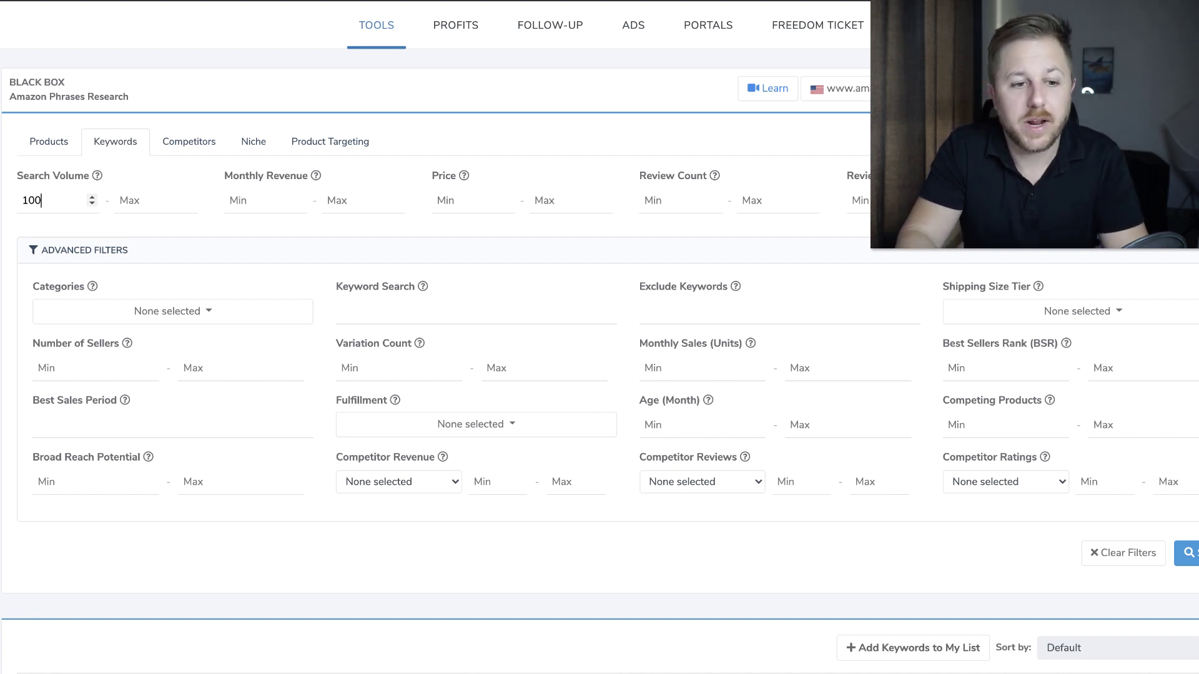
pyautogui.write('00')
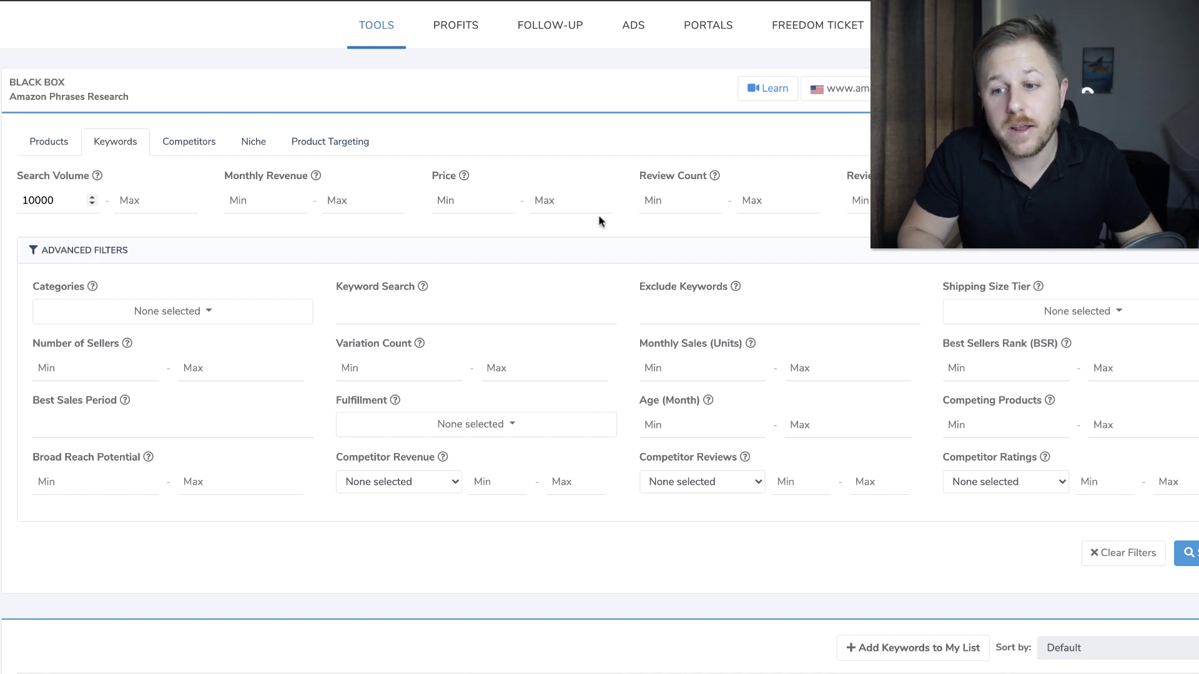
pyautogui.click(773, 203)
pyautogui.write('2')
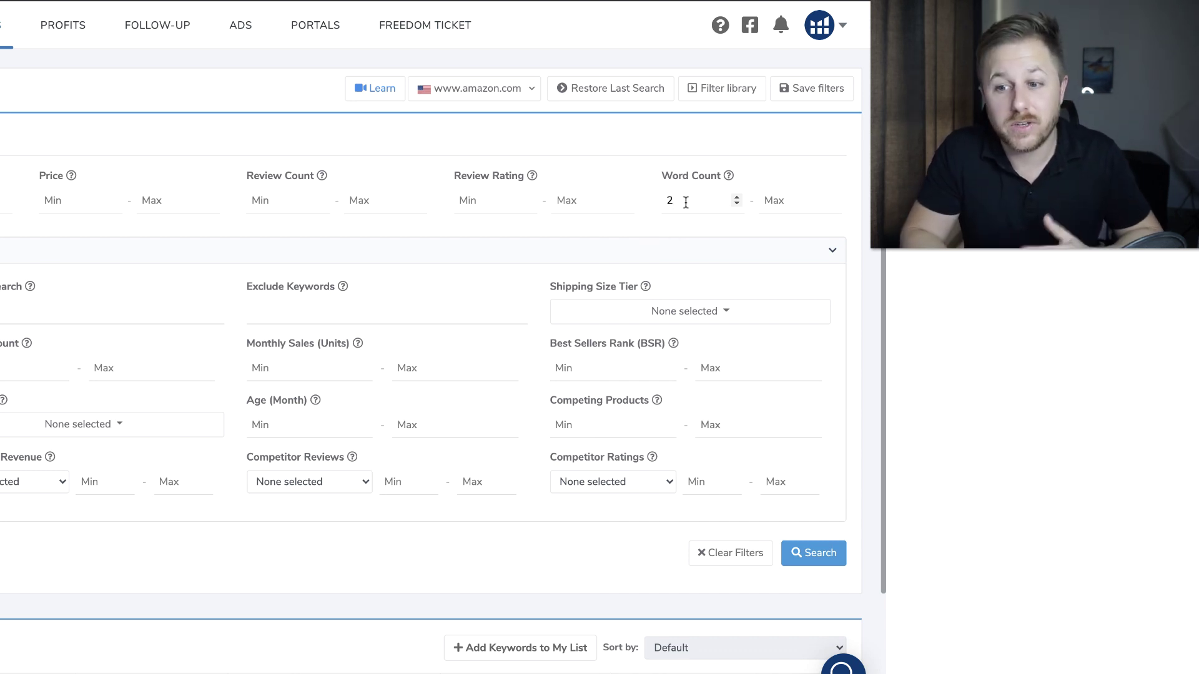
pyautogui.moveTo(686, 203); pyautogui.dragTo(647, 207)
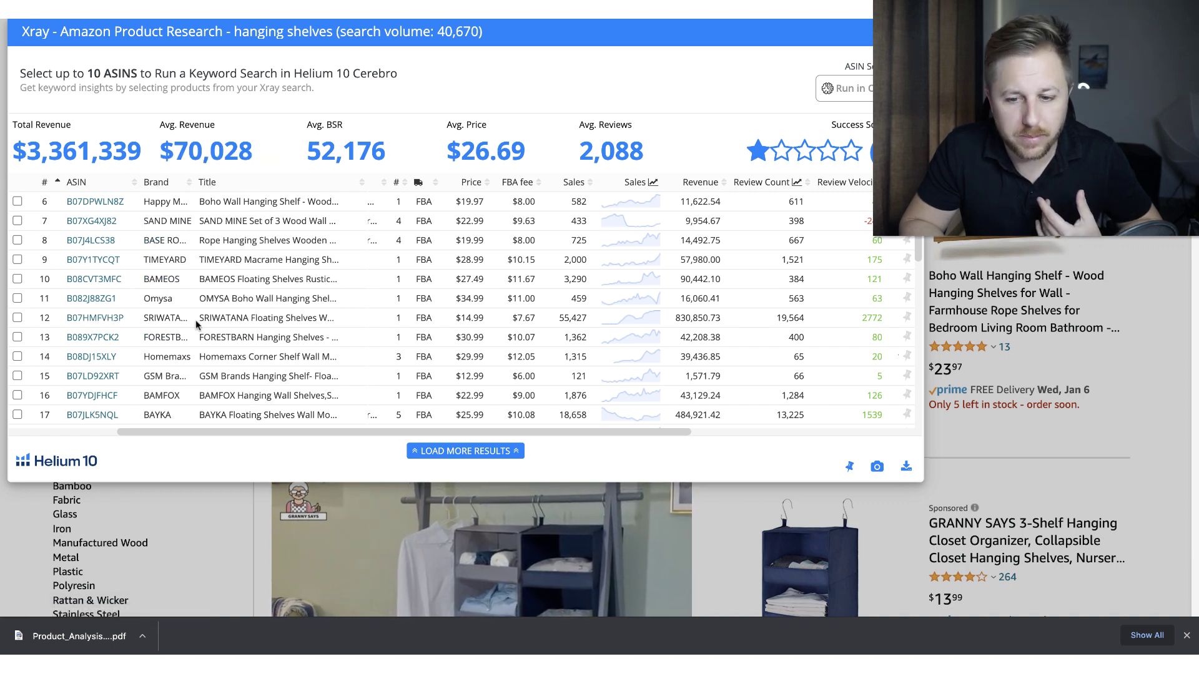
# Remove the outlier floating shelves by SRIWATANA, BAYKA (B07JLK5NQL) and Love-KANKEI (B077GQ87NP) from the hanging shelves Xray results
pyautogui.click(45, 319)
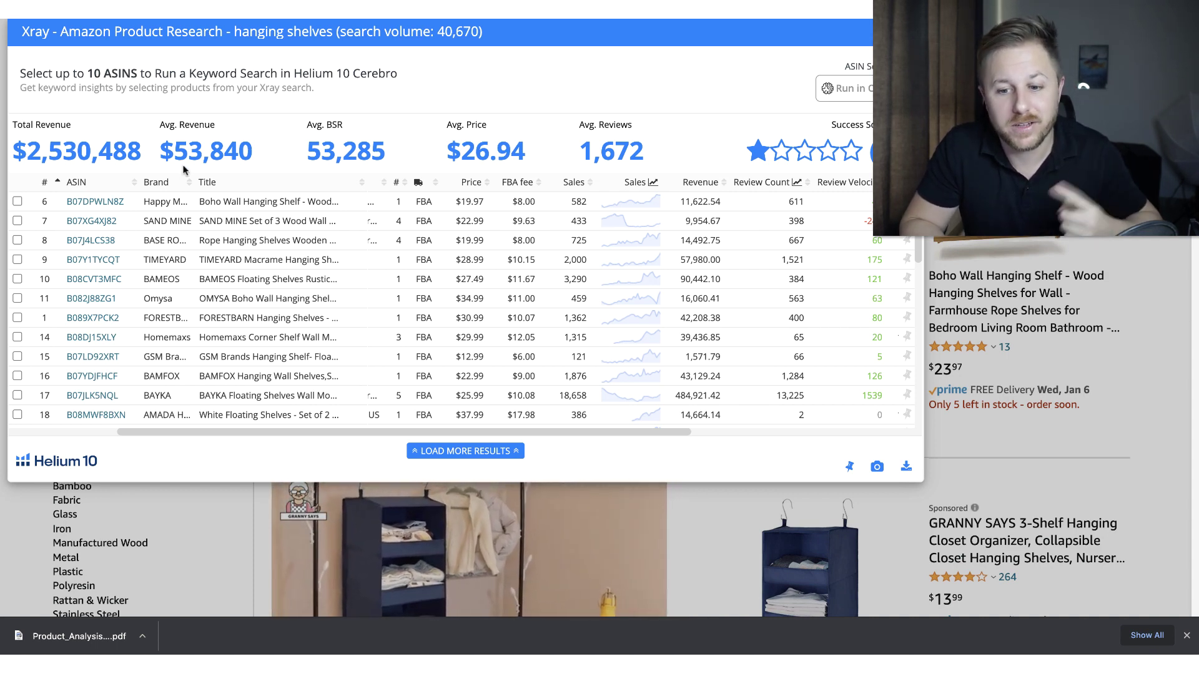
pyautogui.scroll(-3, 536, 329)
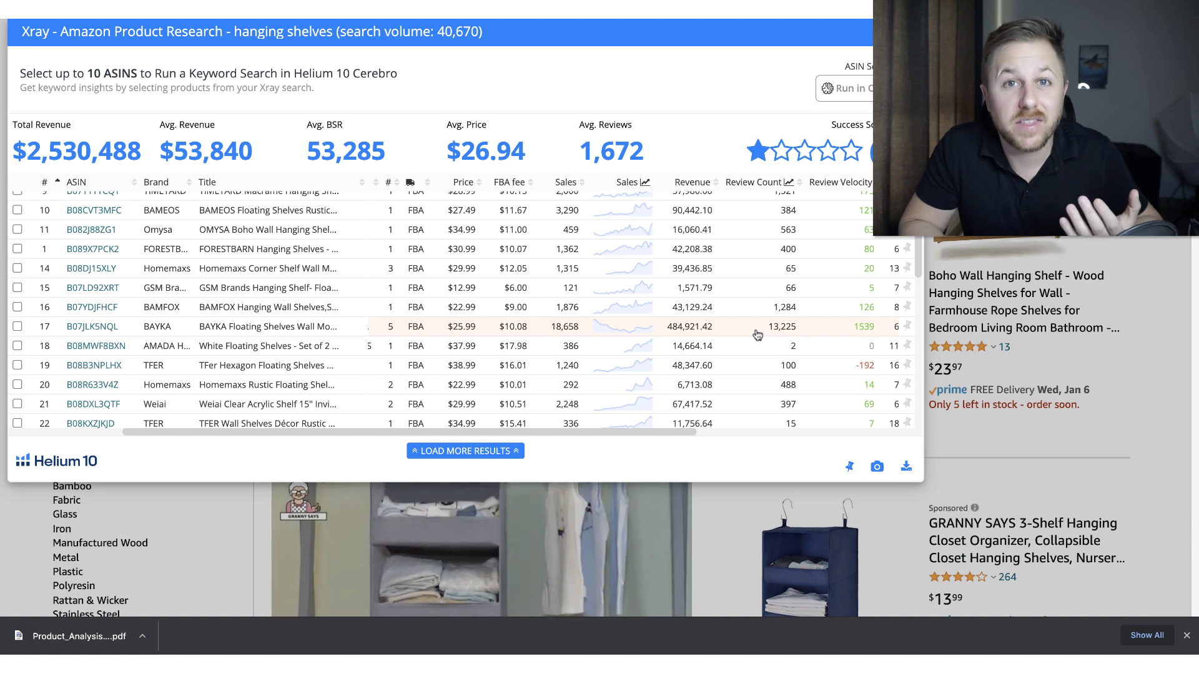
pyautogui.click(45, 327)
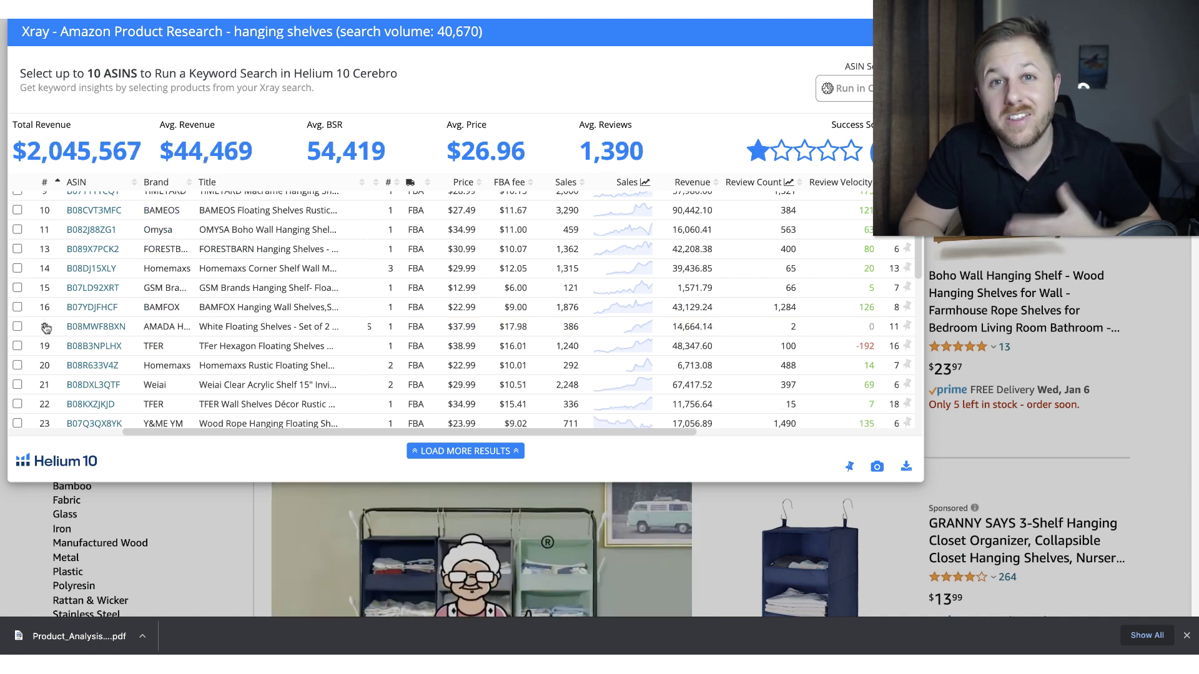
pyautogui.scroll(-6, 315, 375)
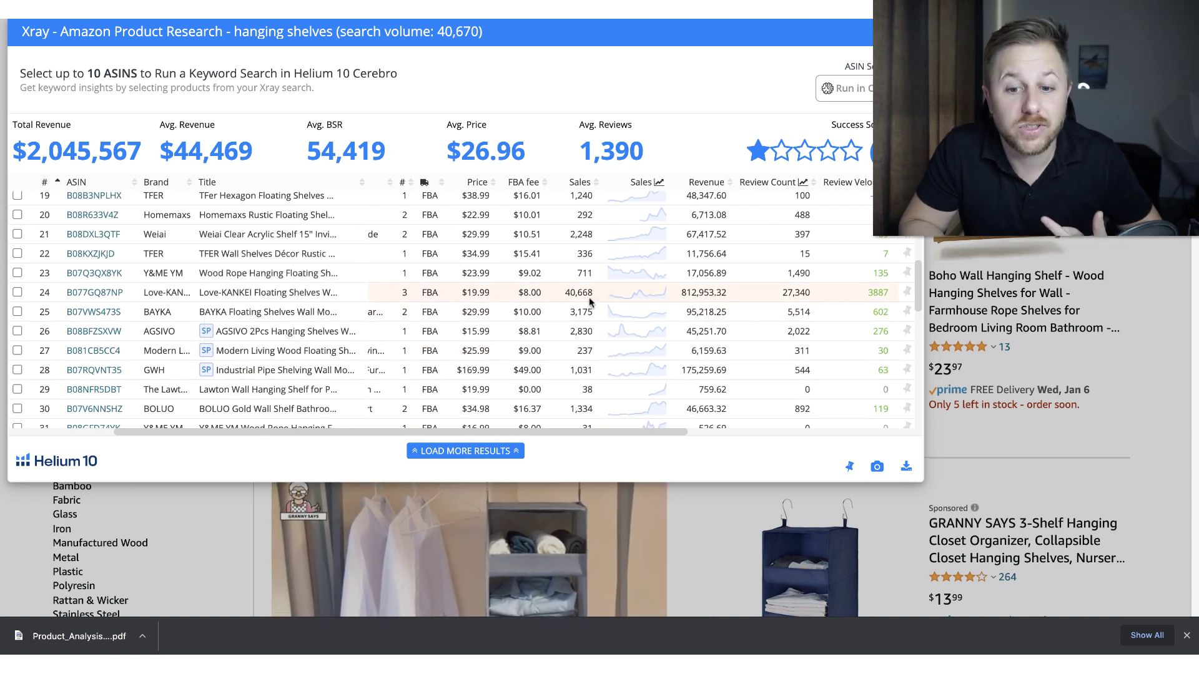
pyautogui.click(46, 293)
pyautogui.scroll(-5, 324, 363)
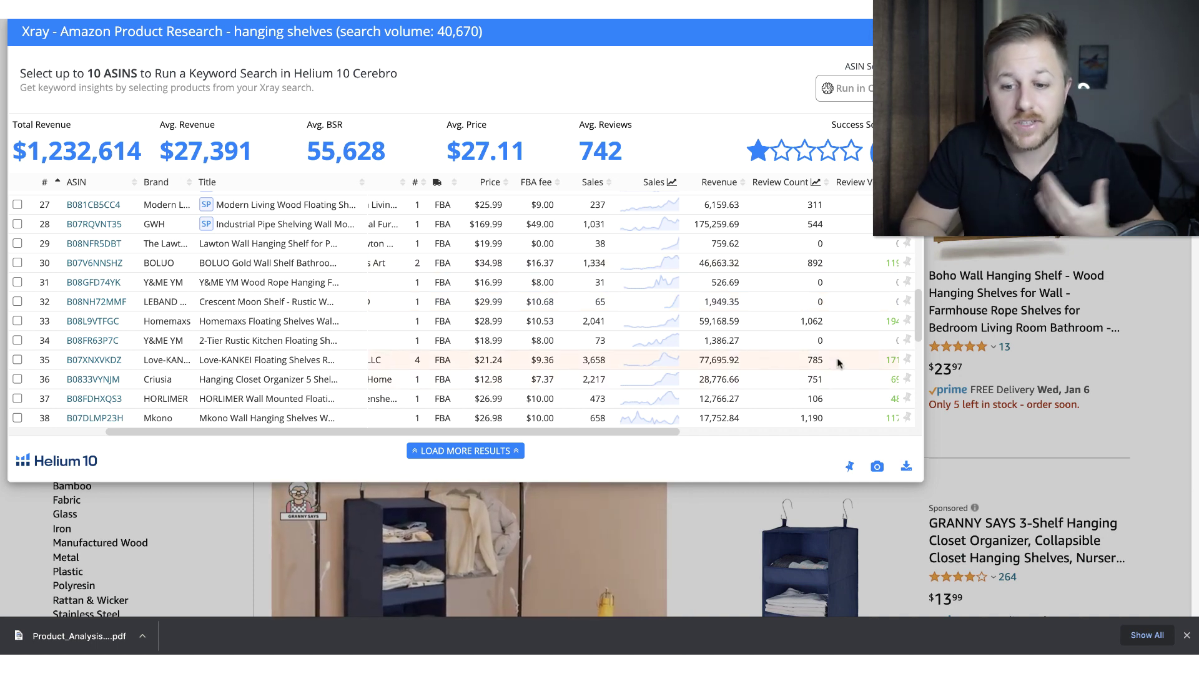
pyautogui.scroll(-5, 837, 362)
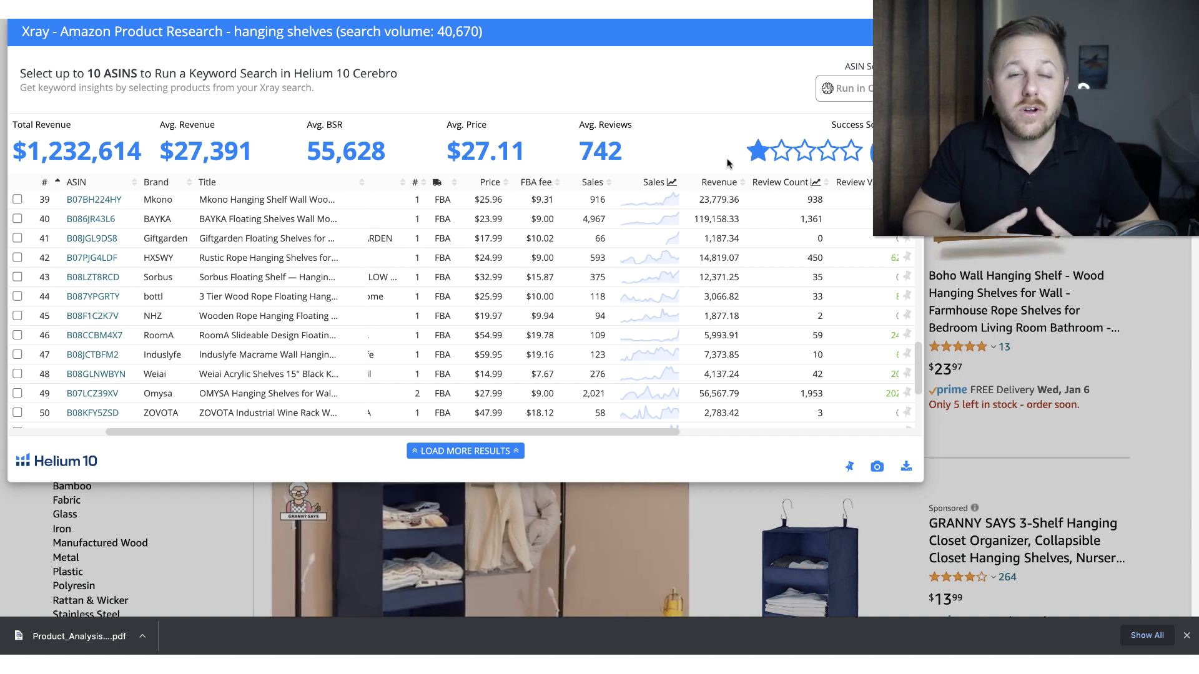
pyautogui.moveTo(773, 153)
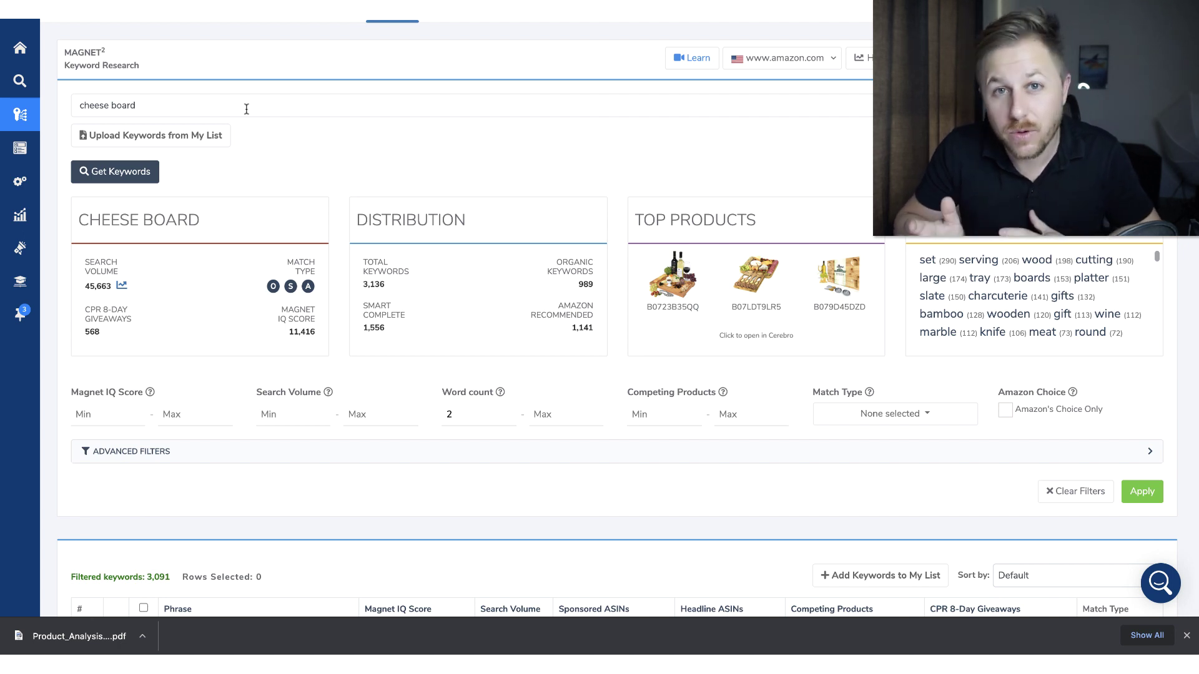
# View the search volume trend for the cheese board keyword in Magnet
pyautogui.click(122, 286)
pyautogui.moveTo(485, 220)
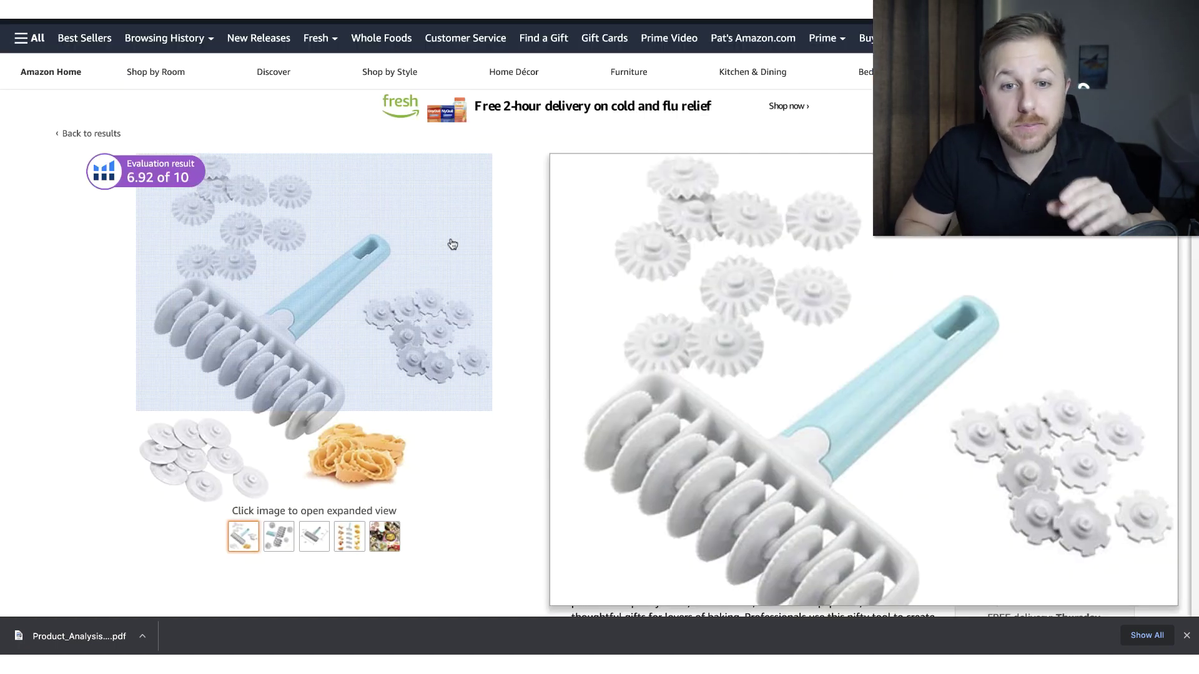
# Copy the pastry wheel roller's ASIN, B07TJ6NST9, from its Amazon page and get its keywords in Cerebro
pyautogui.rightClick(454, 9)
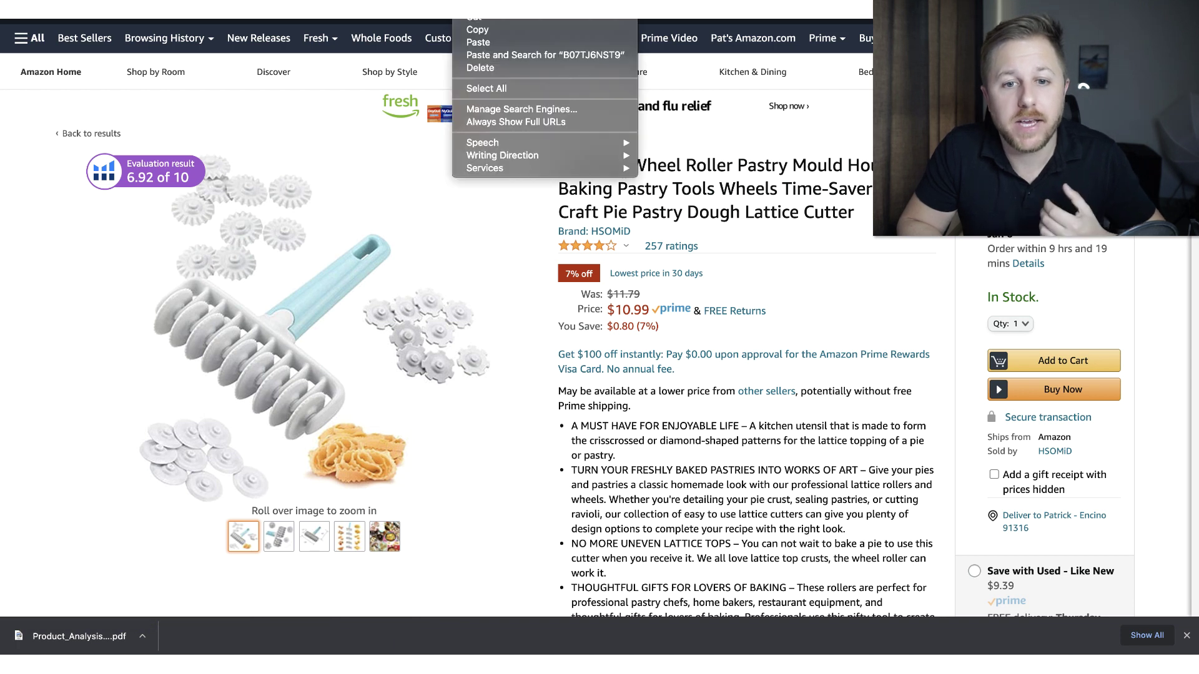
pyautogui.click(481, 28)
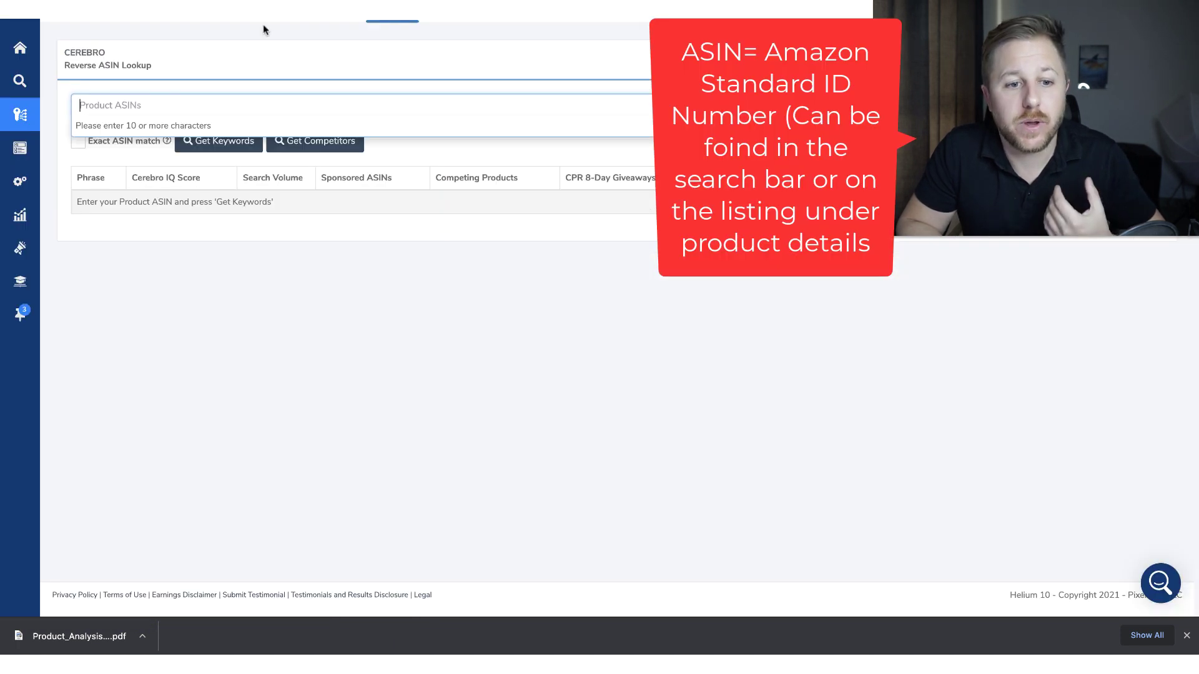
pyautogui.click(182, 100)
pyautogui.write('B07TJ6NST9')
pyautogui.click(190, 125)
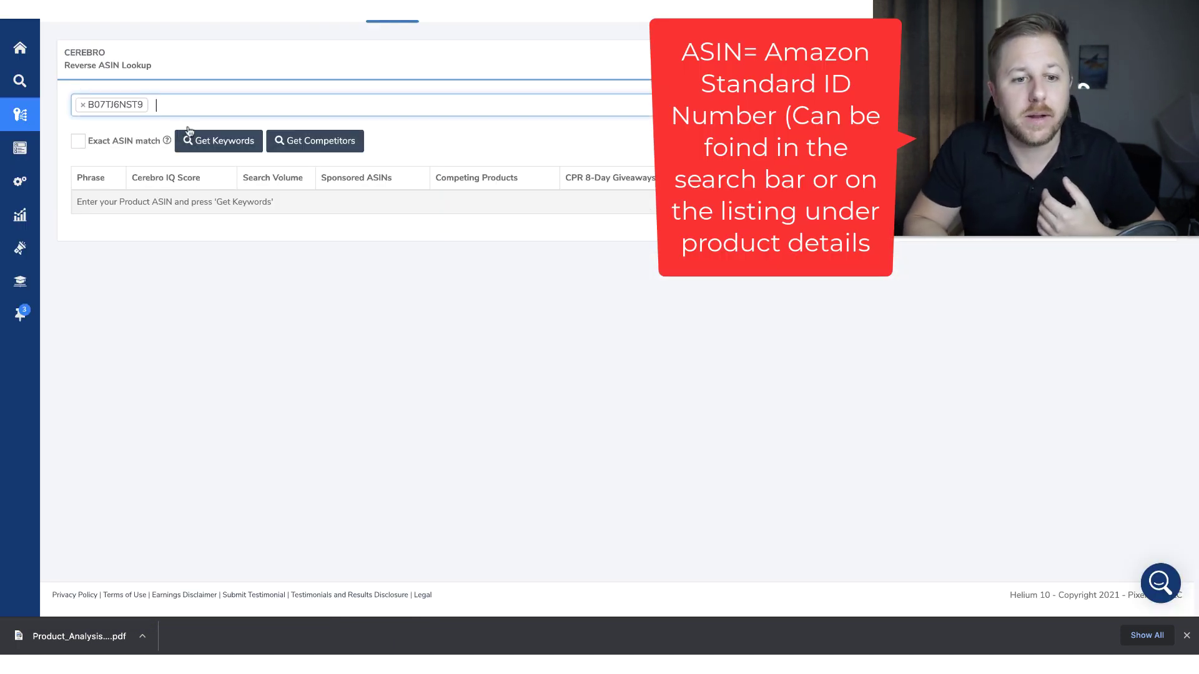
pyautogui.click(235, 140)
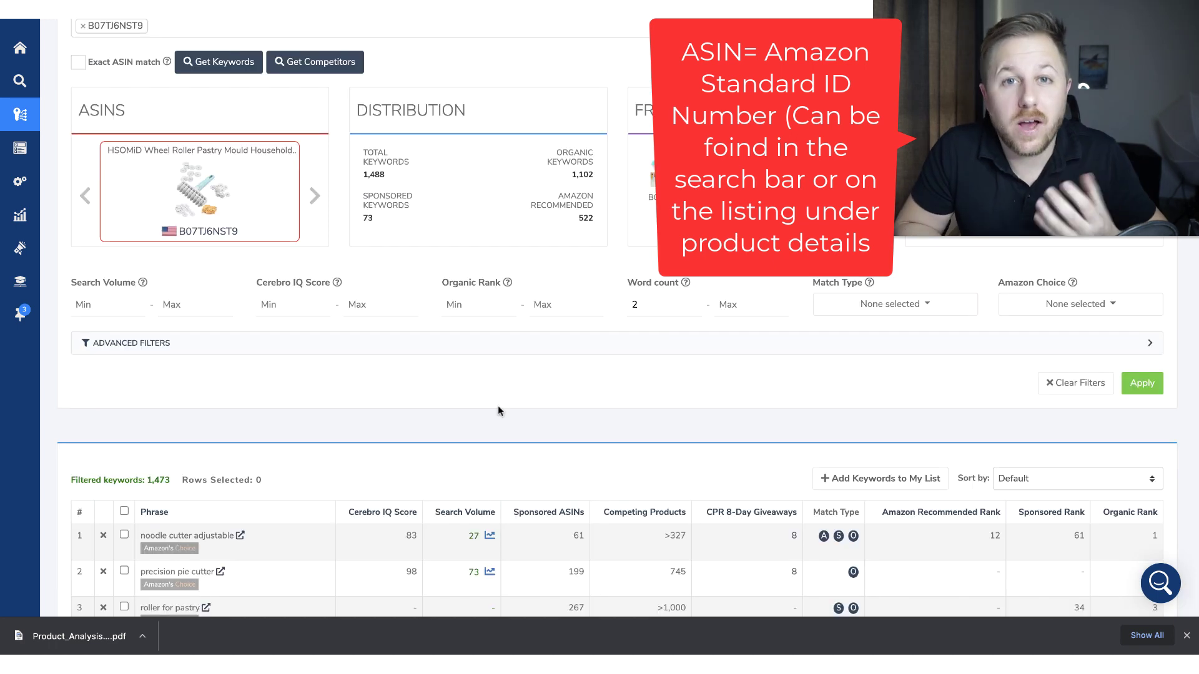
# Filter the pastry wheel roller's keywords to a maximum organic rank of 5
pyautogui.scroll(-5, 498, 407)
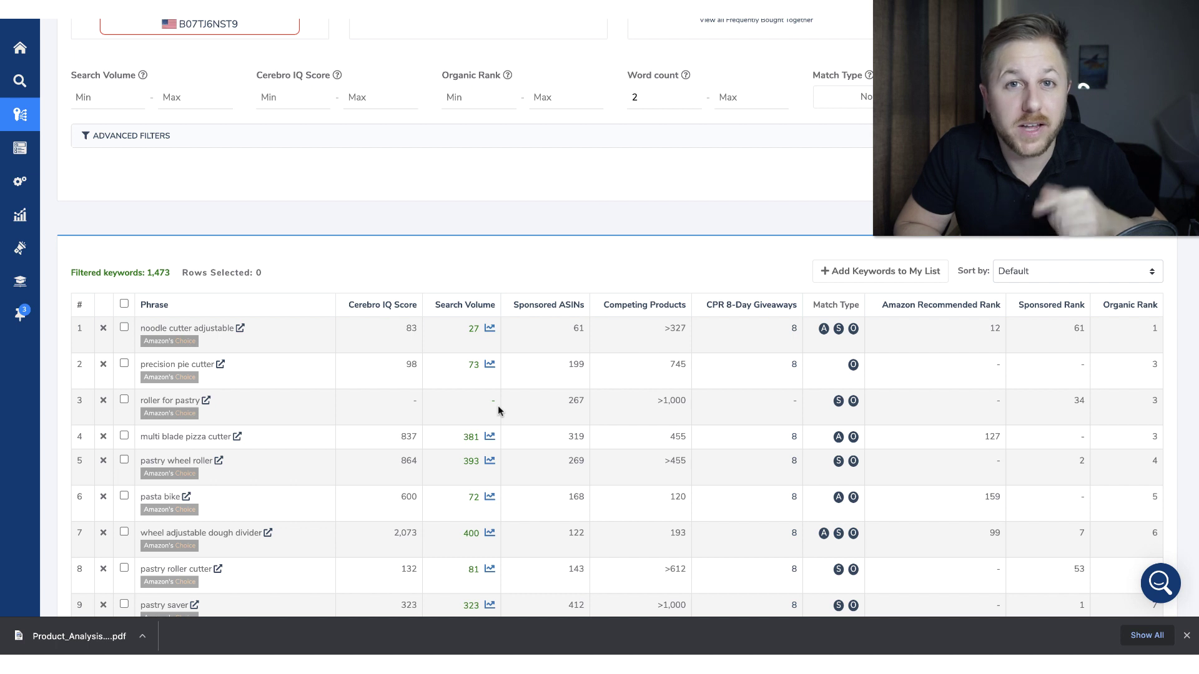
pyautogui.scroll(-1, 497, 410)
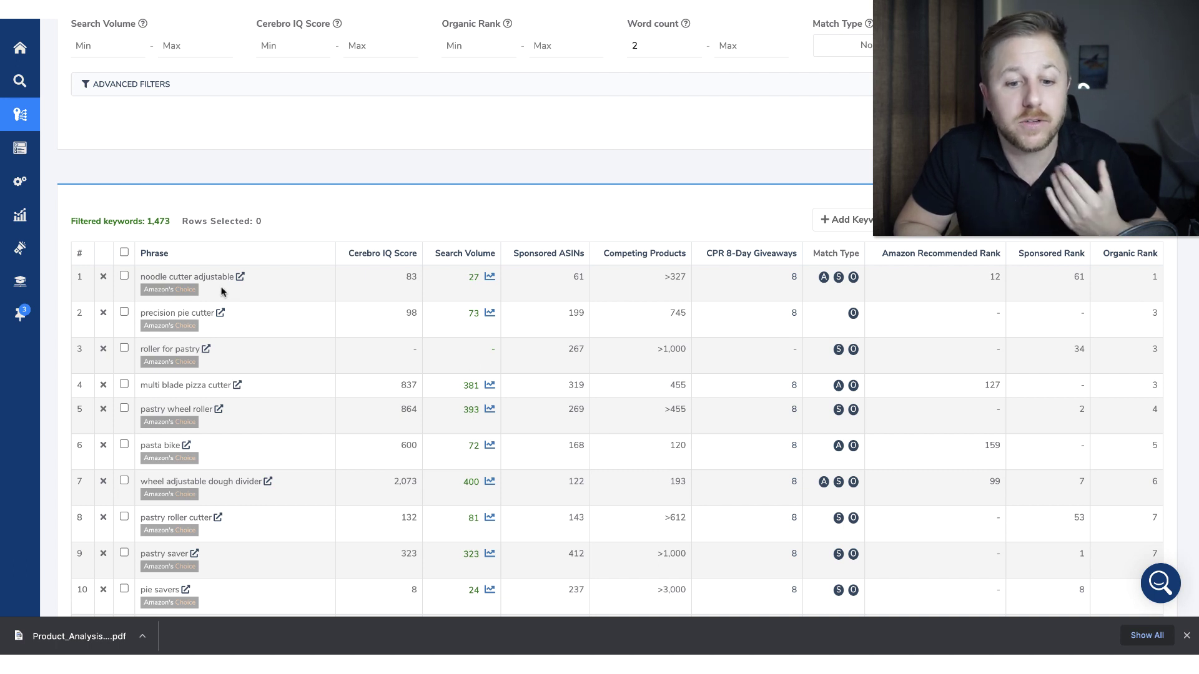
pyautogui.scroll(-1, 508, 273)
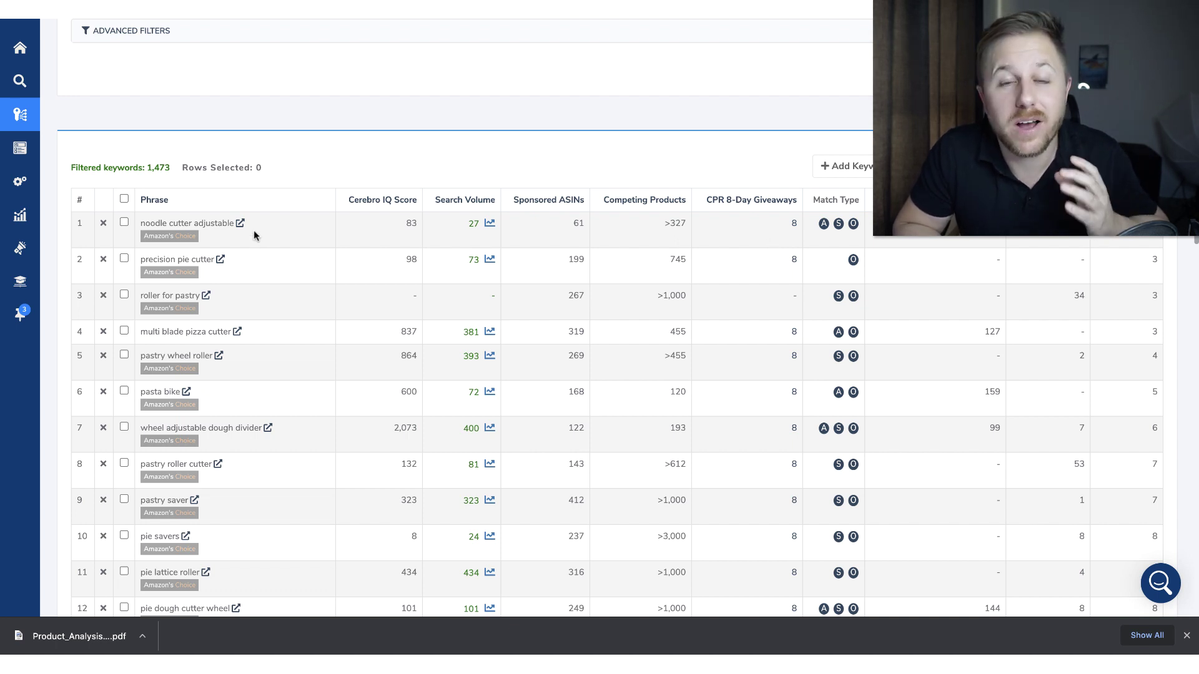
pyautogui.scroll(4, 404, 307)
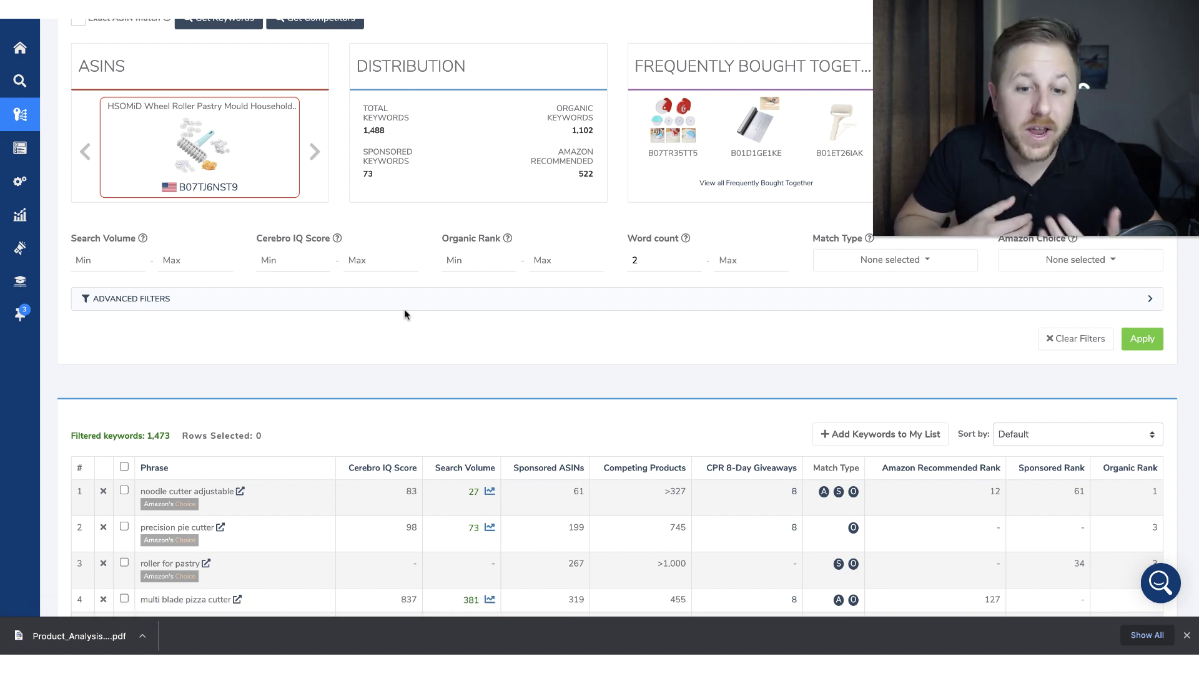
pyautogui.click(472, 258)
pyautogui.click(552, 264)
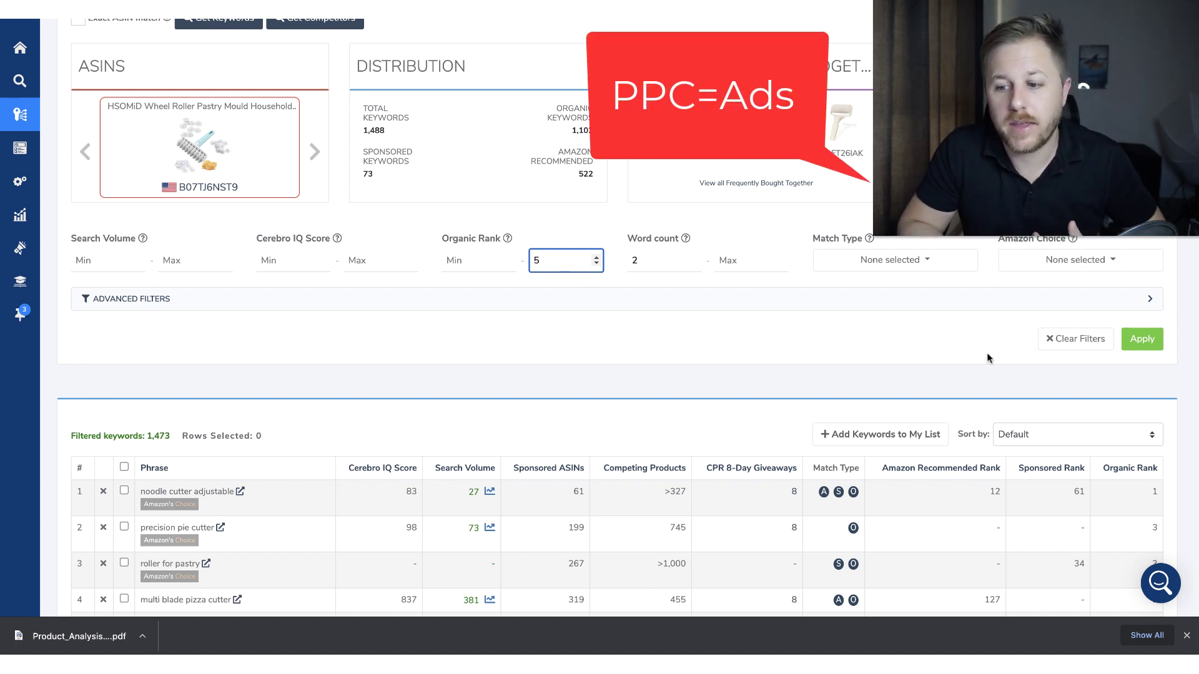
pyautogui.click(1145, 341)
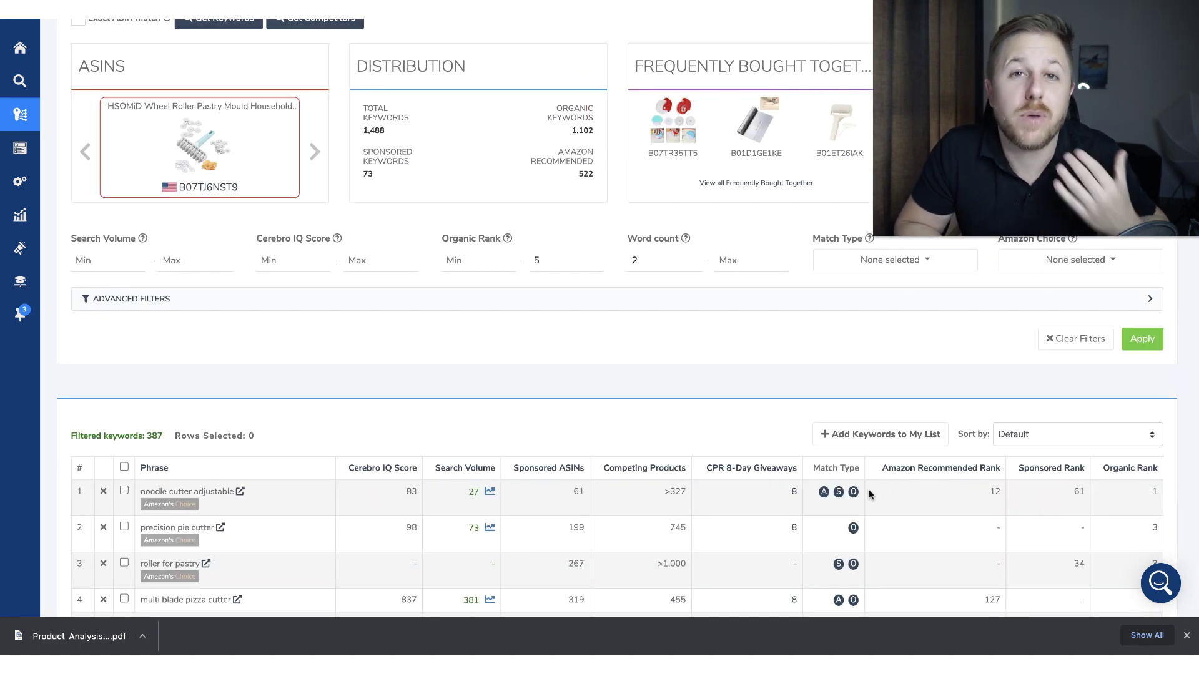
# Examine the filtered keyword list, checking the Amazon's Choice badges and the rank values
pyautogui.scroll(-4, 804, 510)
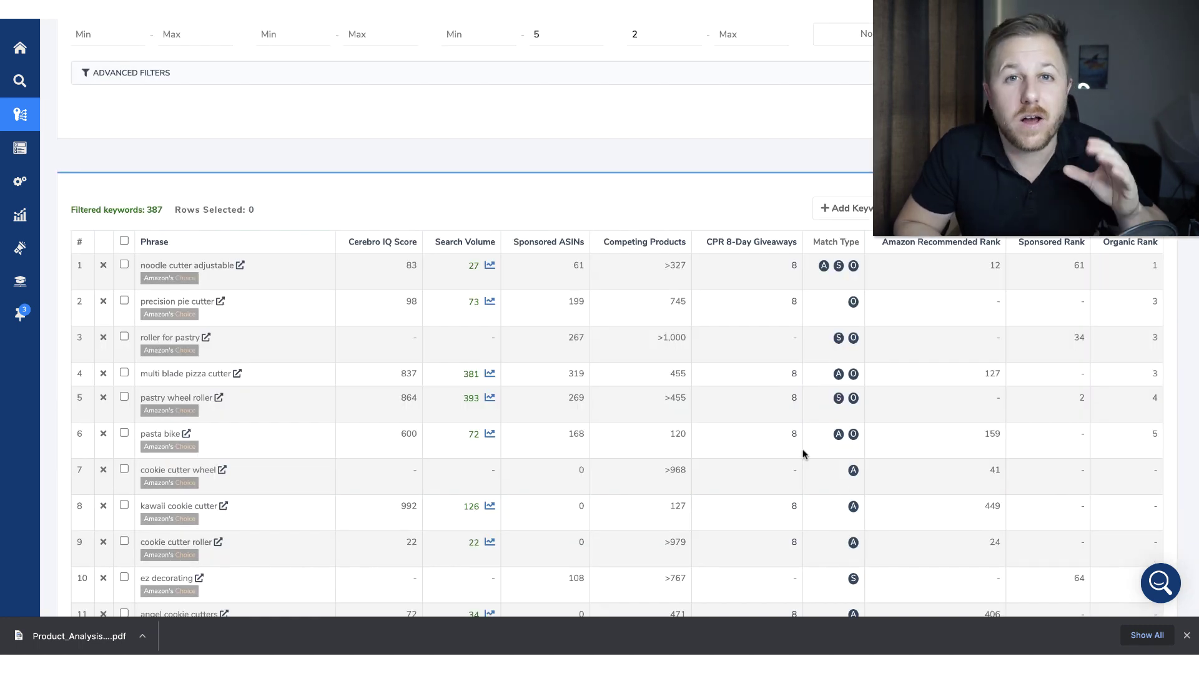
pyautogui.scroll(-1, 803, 454)
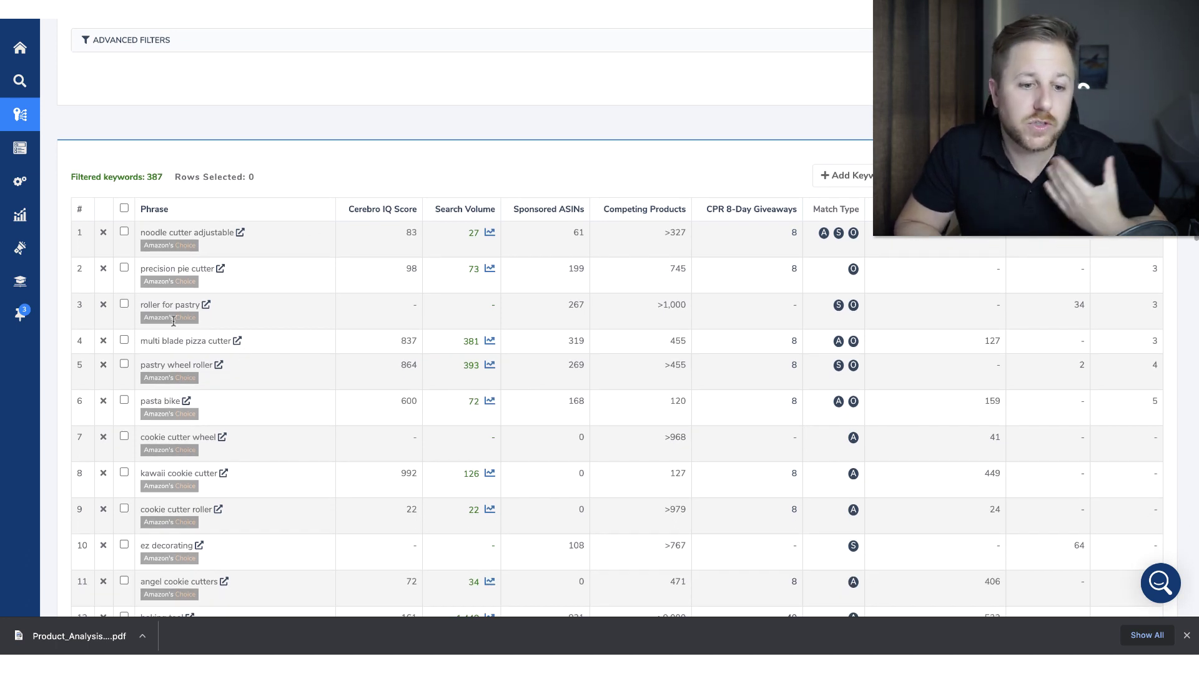
pyautogui.moveTo(181, 280)
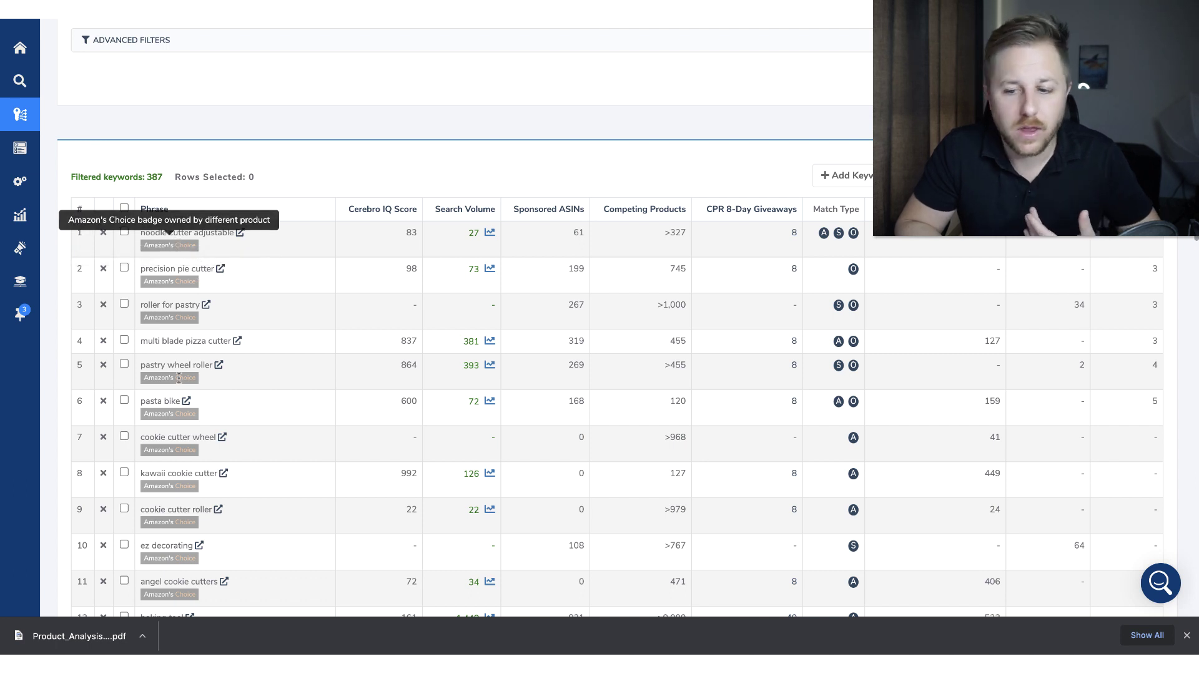
pyautogui.scroll(-3, 738, 430)
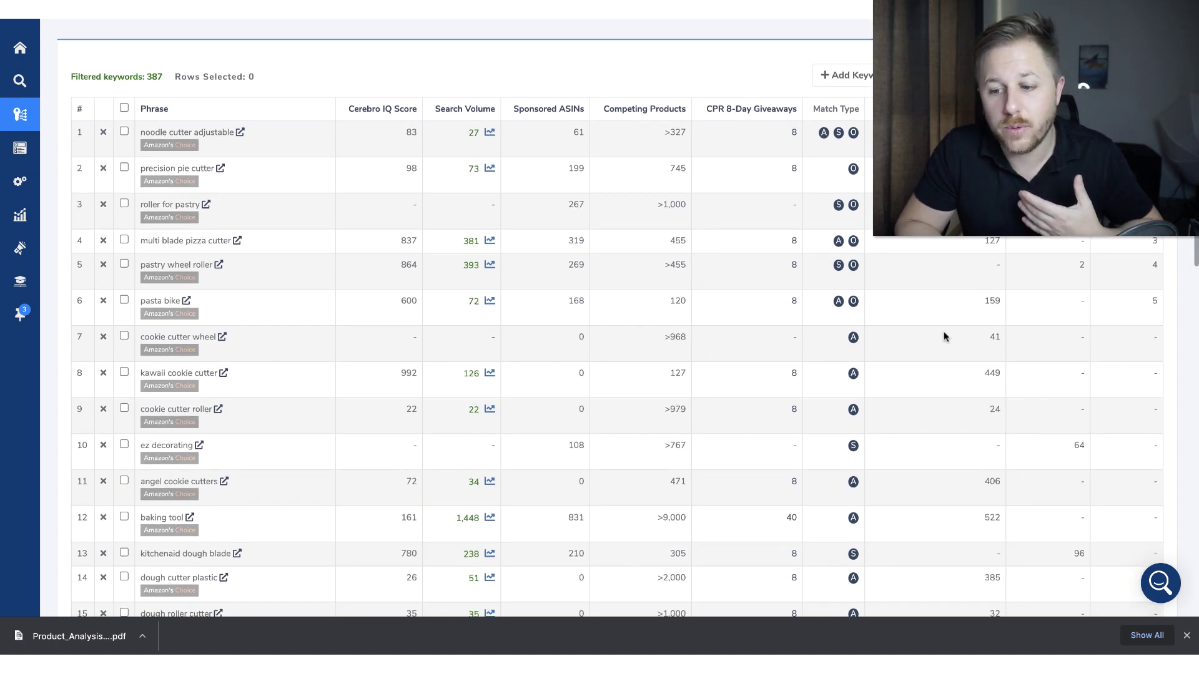